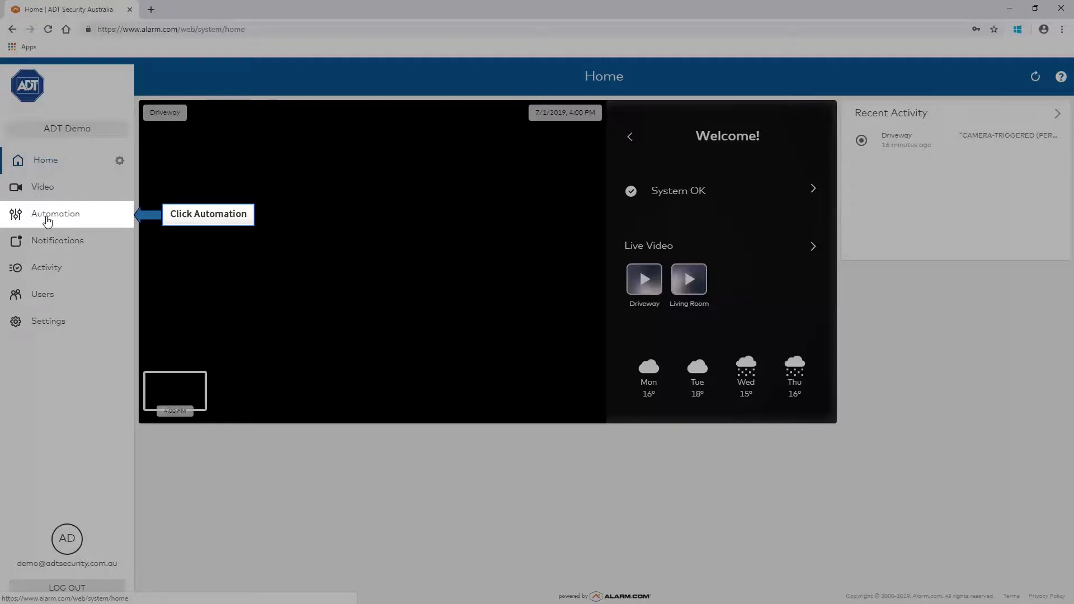
Step: Go to the Automation page from the left navigation menu, where no rules exist yet
click(47, 222)
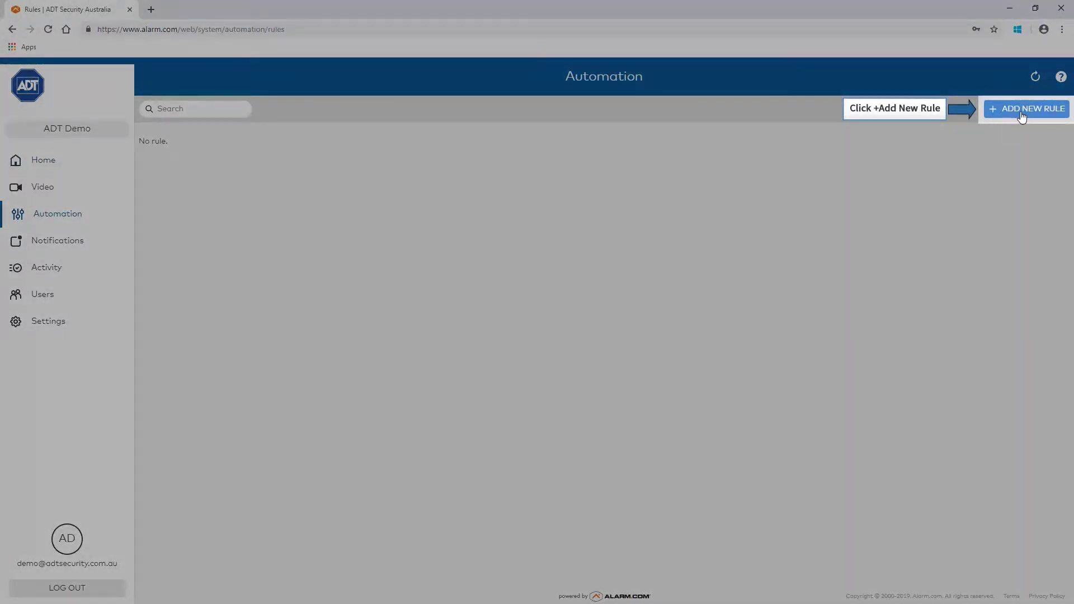
Step: Add a new rule and pick Video Object Detection as its type
click(1022, 110)
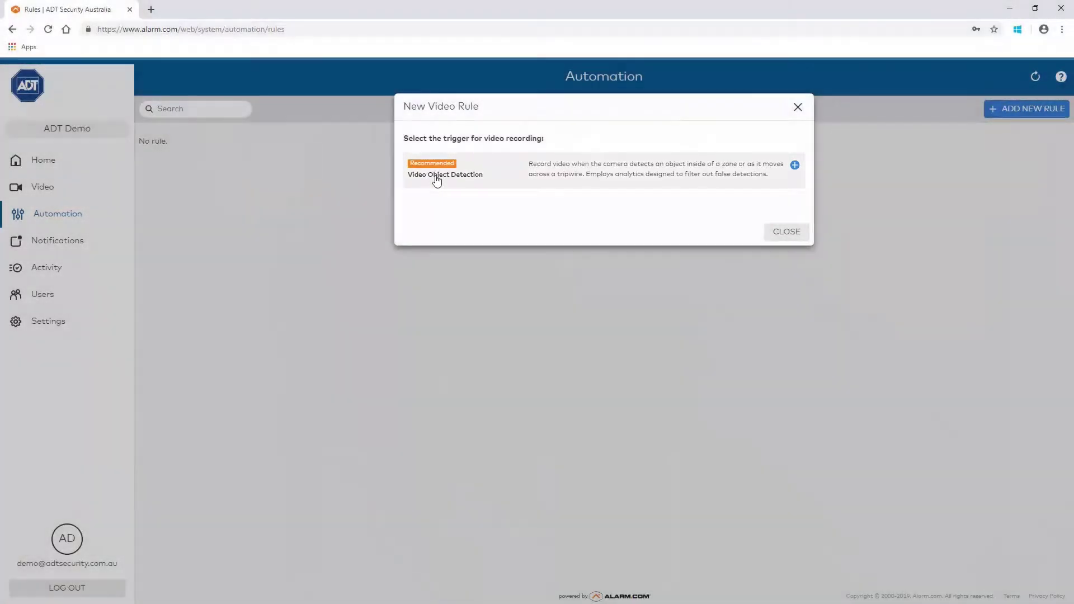
click(436, 178)
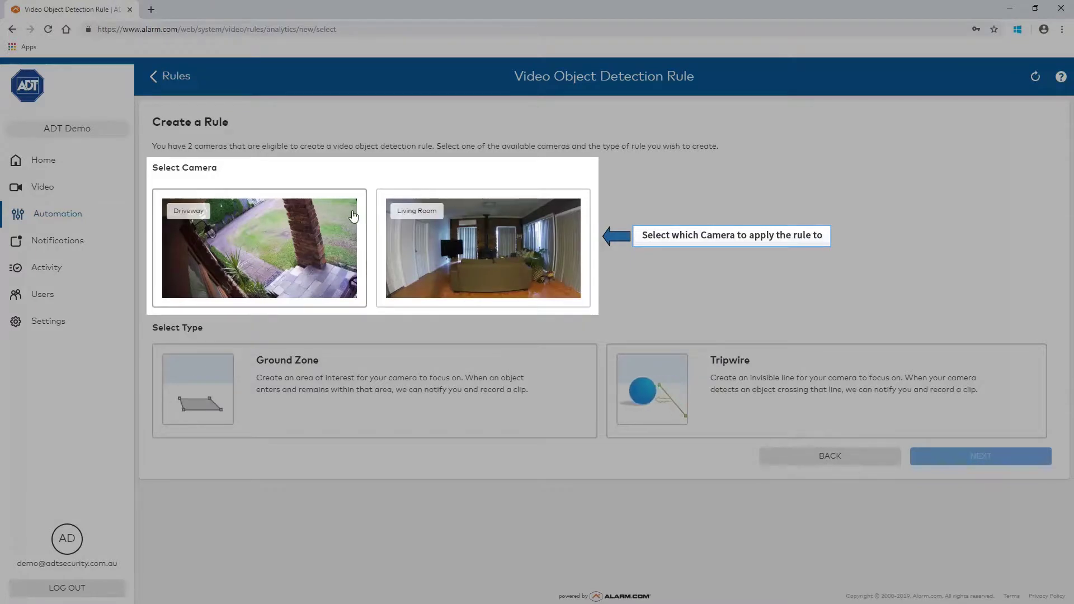
Step: Select the Driveway camera and the Ground Zone rule type, then proceed to Camera Scene Setup
click(254, 259)
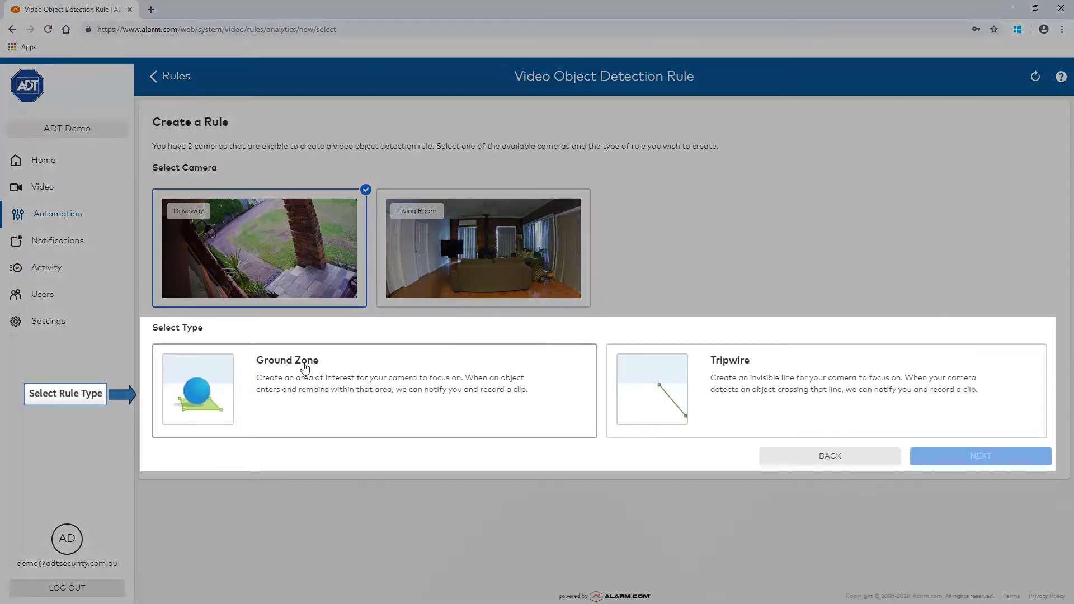
click(305, 367)
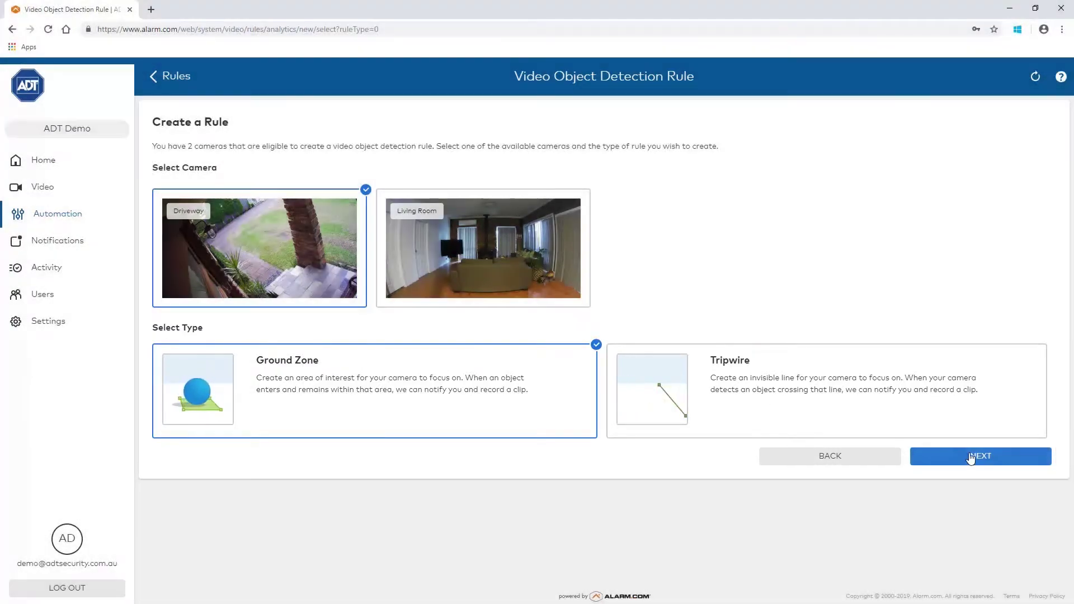
click(970, 457)
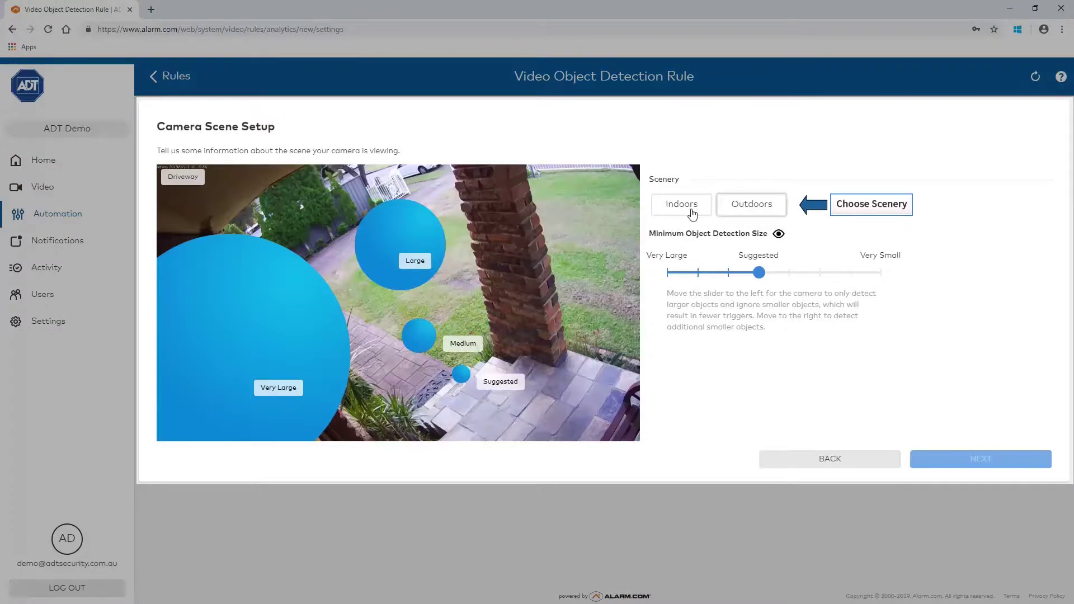
Step: Set the scenery to Outdoors, leave Minimum Object Detection Size at Suggested, and continue
click(751, 213)
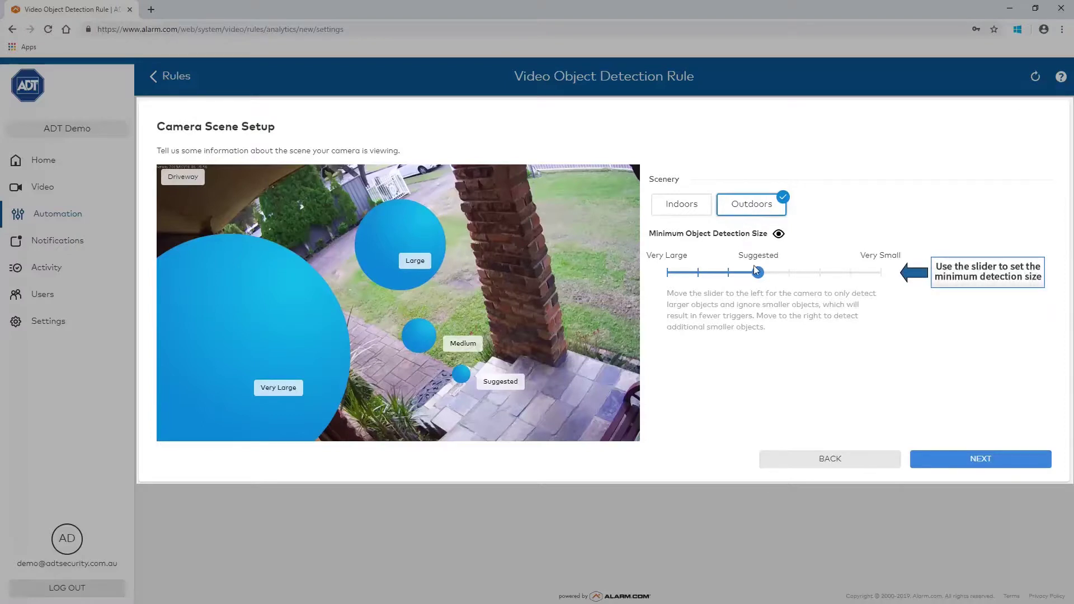
drag(757, 277, 887, 278)
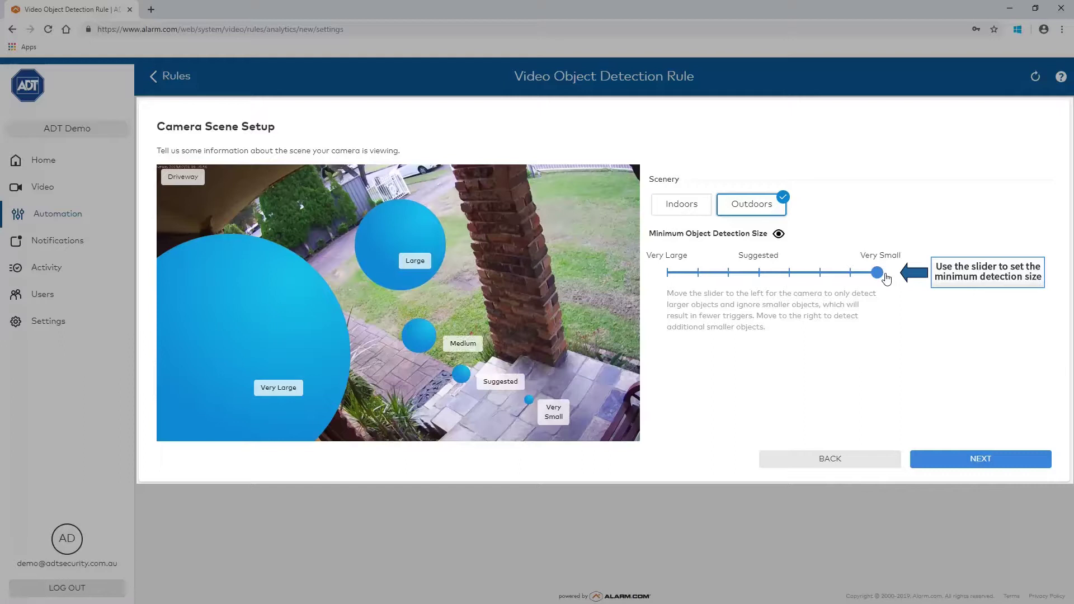
drag(887, 278, 761, 278)
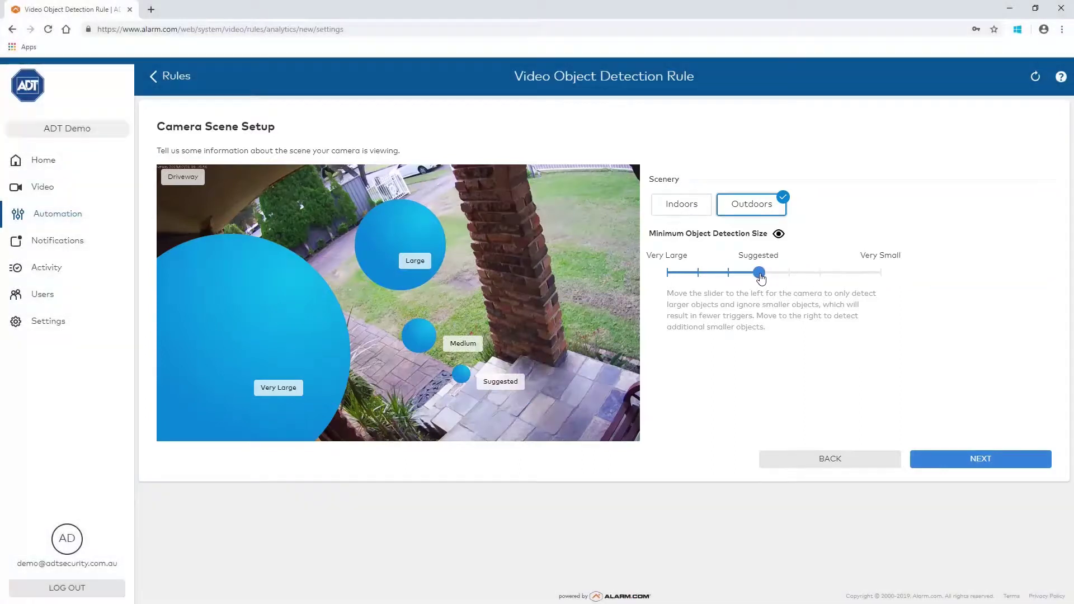
click(976, 459)
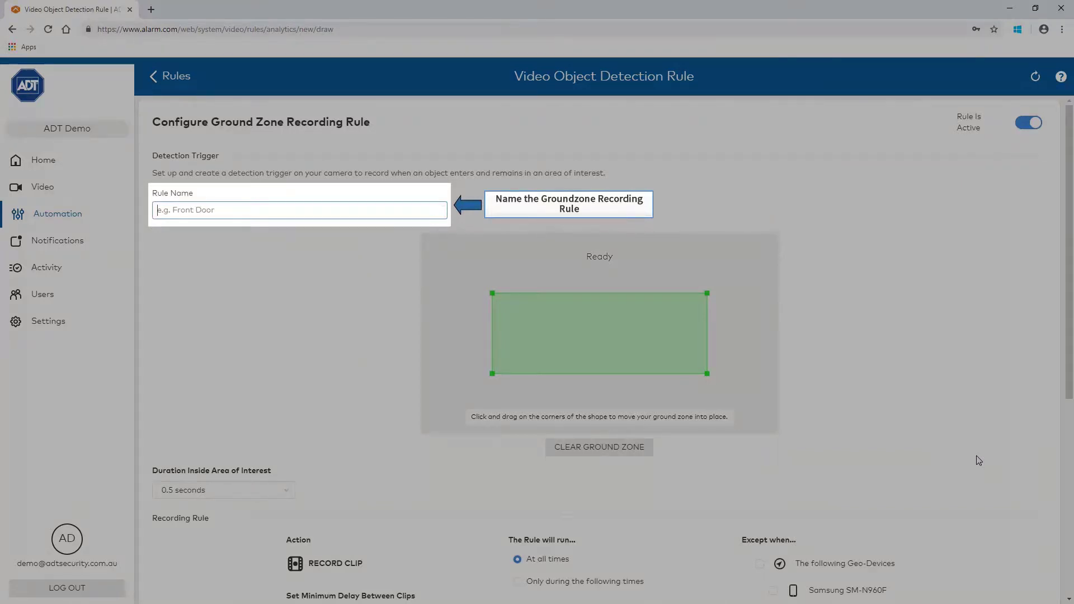
Step: Name the rule 'Driveway Ground Zone' and move and reshape the green zone over the porch steps
text(Driveway Ground Zone)
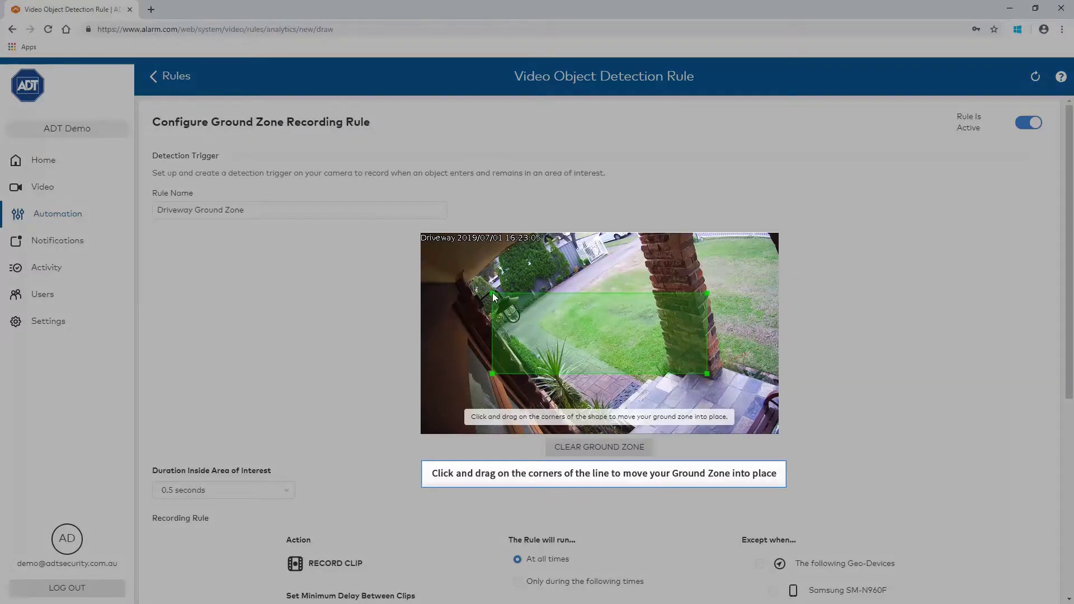
drag(509, 300, 652, 375)
drag(564, 433, 595, 433)
drag(777, 353, 777, 383)
drag(651, 376, 671, 356)
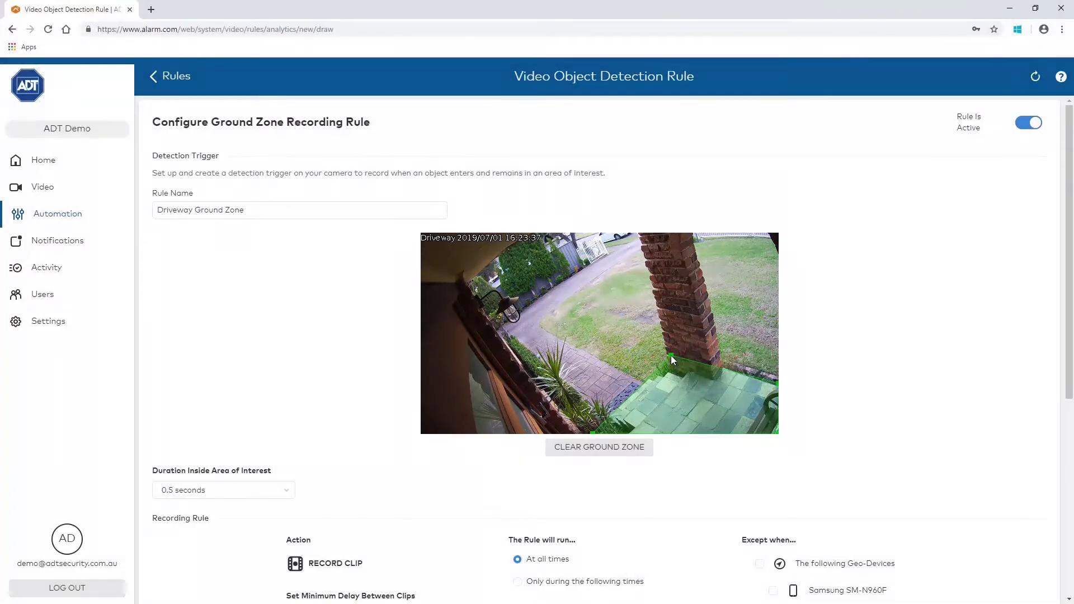
Step: Clear the old zone and draw a new closed polygon around the porch steps
click(642, 455)
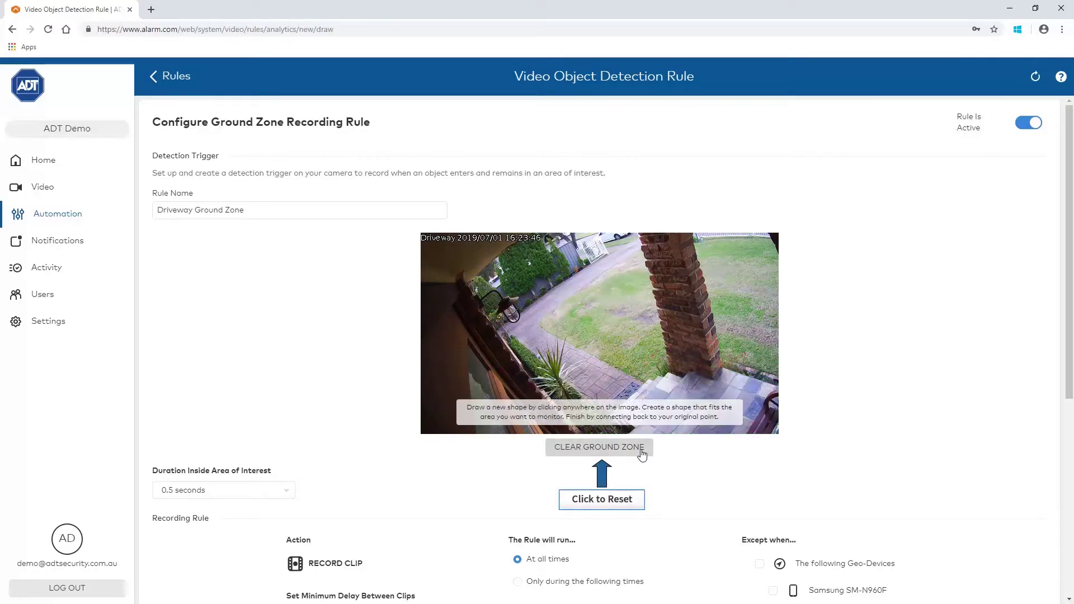
click(657, 367)
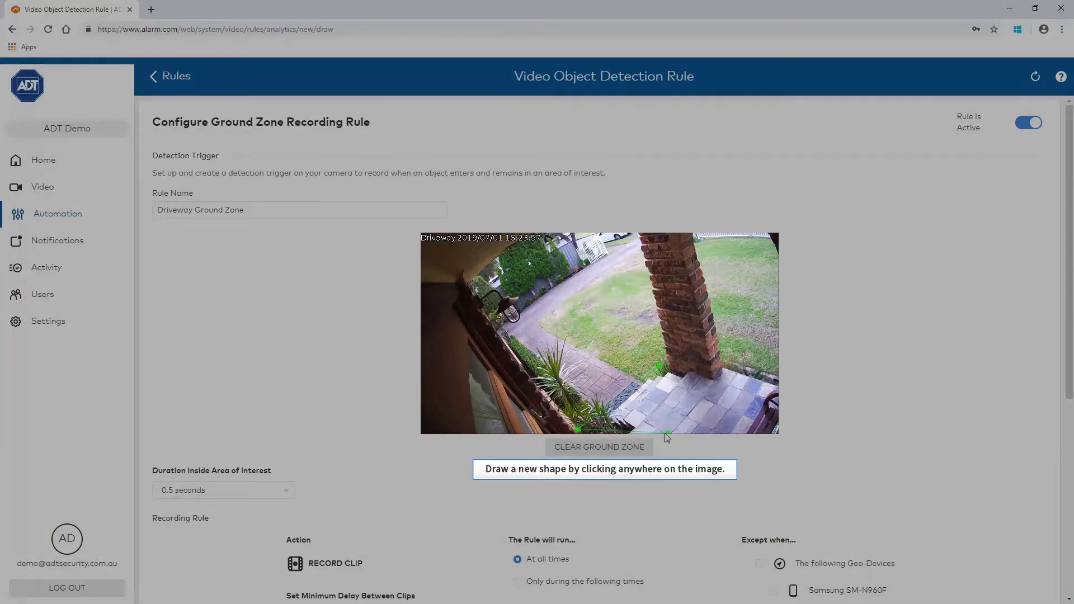
click(778, 414)
drag(781, 417, 776, 383)
click(760, 404)
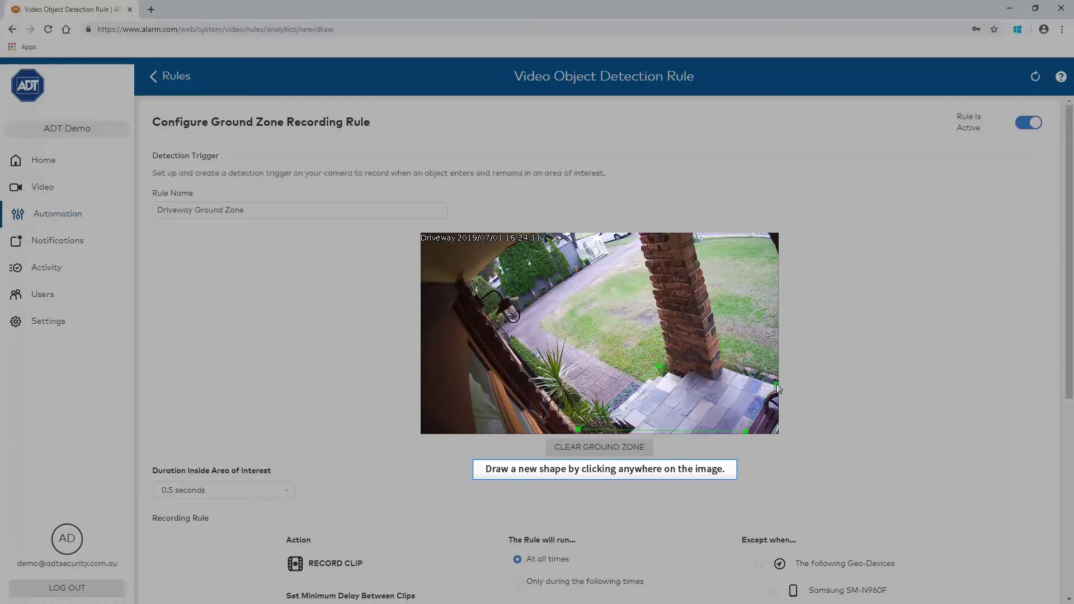
click(659, 366)
drag(659, 367, 671, 353)
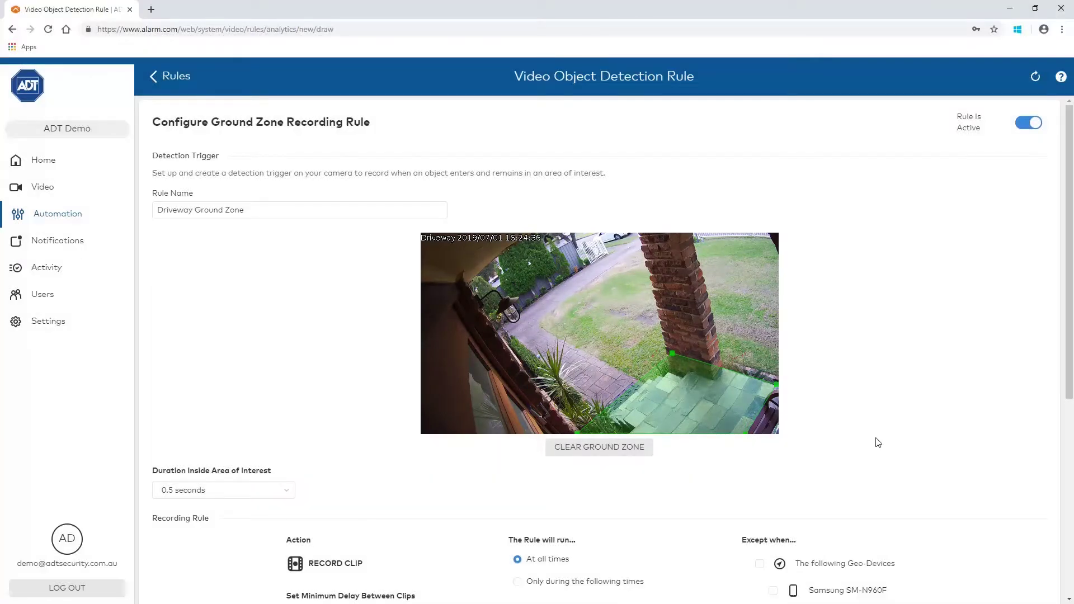
Step: Set Duration Inside Area of Interest to 3 seconds and Minimum Delay Between Clips to 2 minutes
click(285, 494)
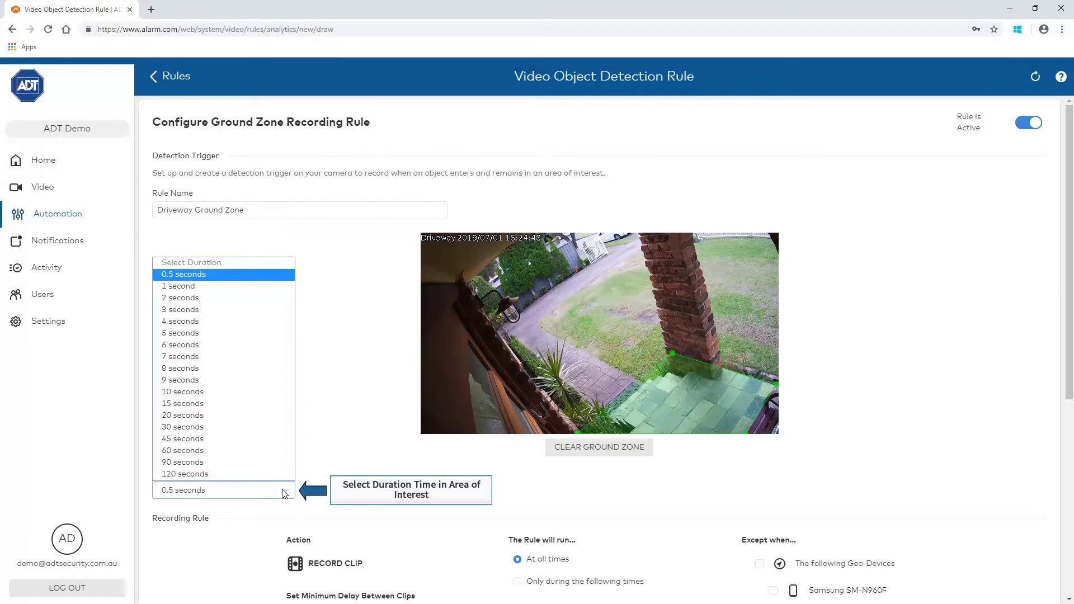
click(198, 309)
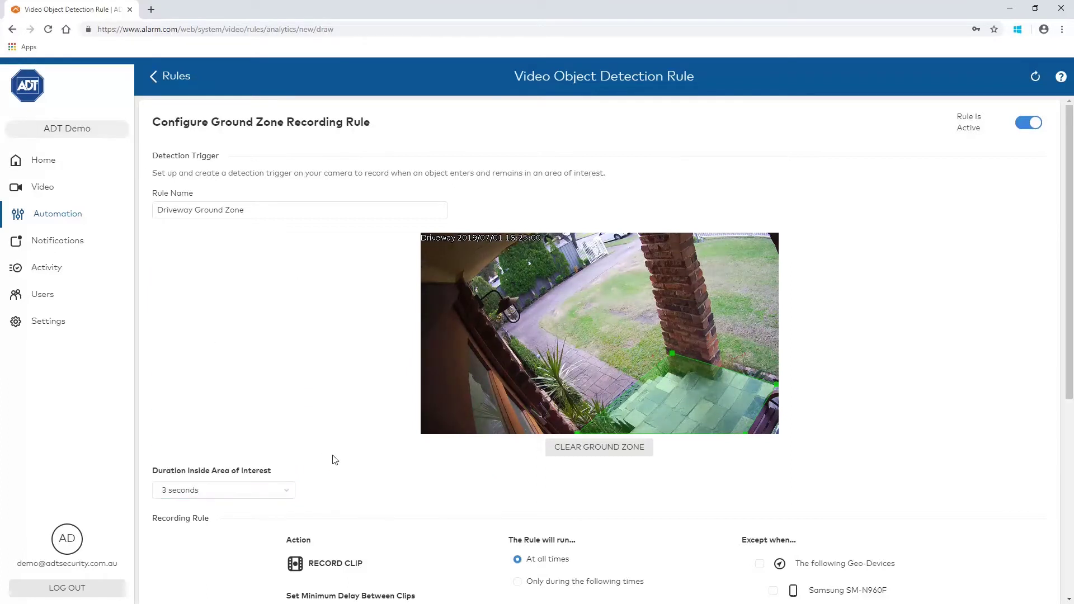
scroll(333, 456, down, 2)
scroll(333, 456, down, 1)
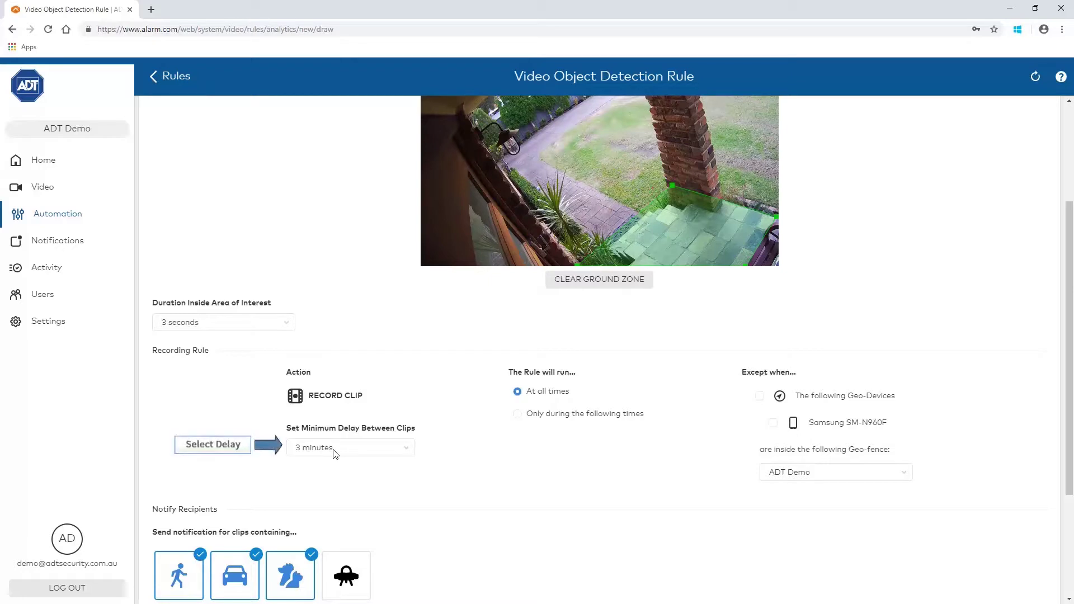
click(335, 452)
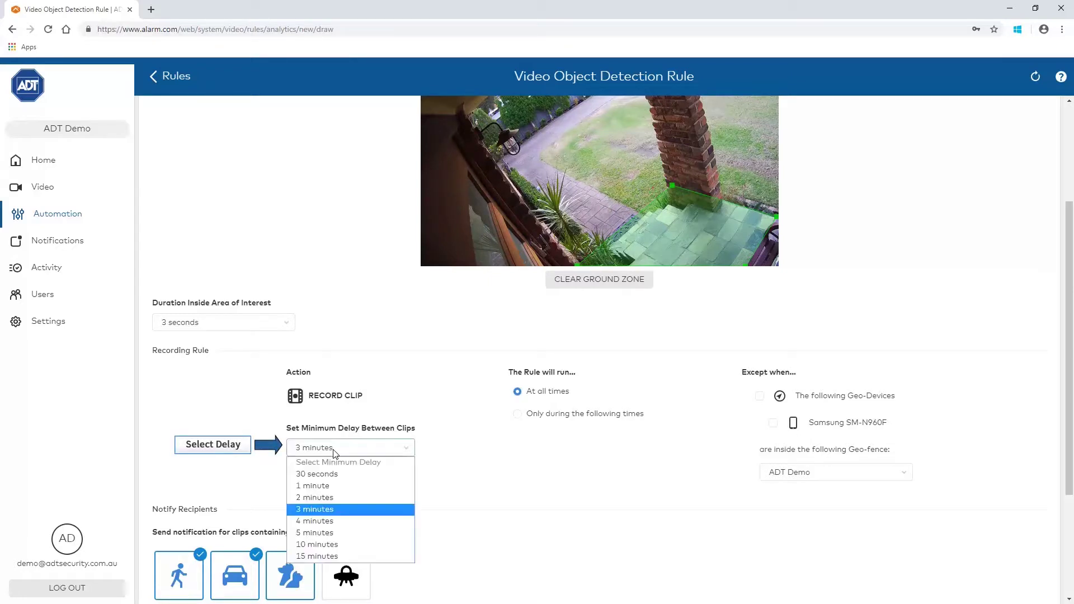
click(329, 497)
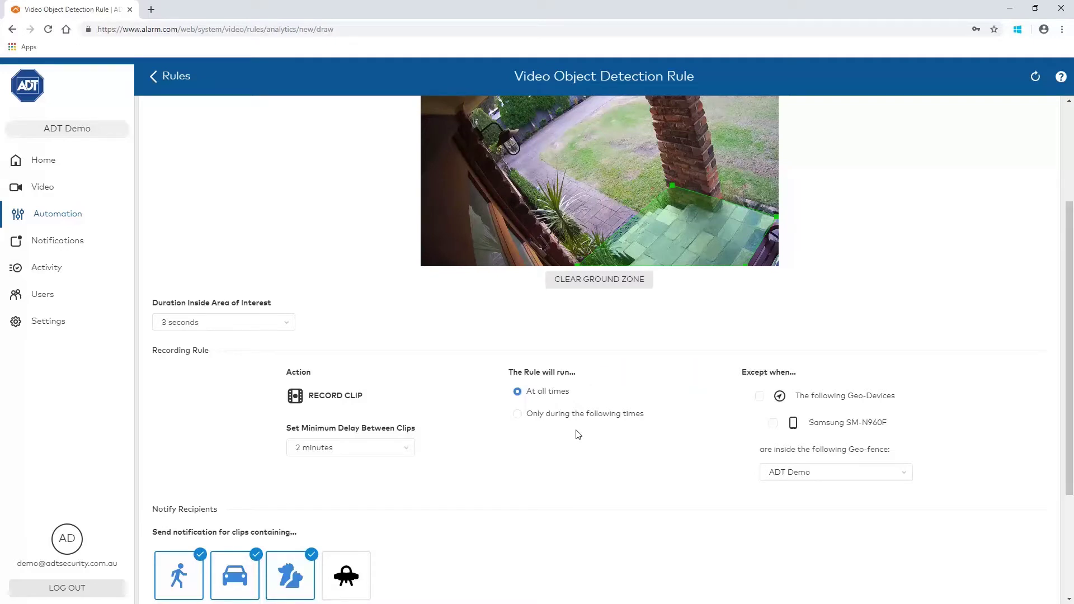
Step: Limit the rule to Tuesday–Thursday, 6:00 AM–5:00 PM, excluding times the Samsung SM-N960F is inside the geo-fence
click(519, 420)
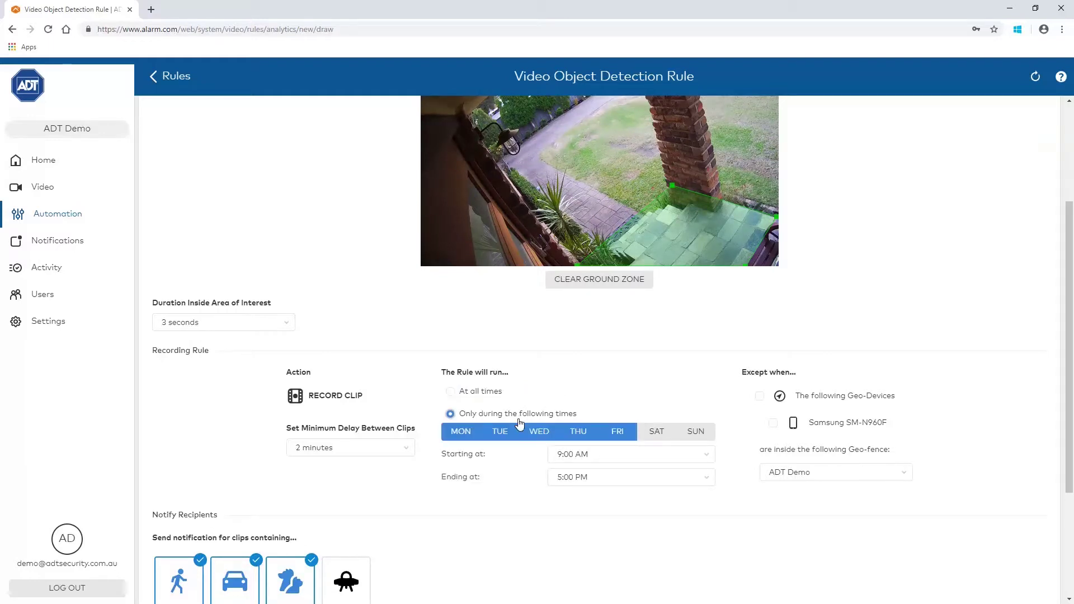
click(461, 431)
click(708, 457)
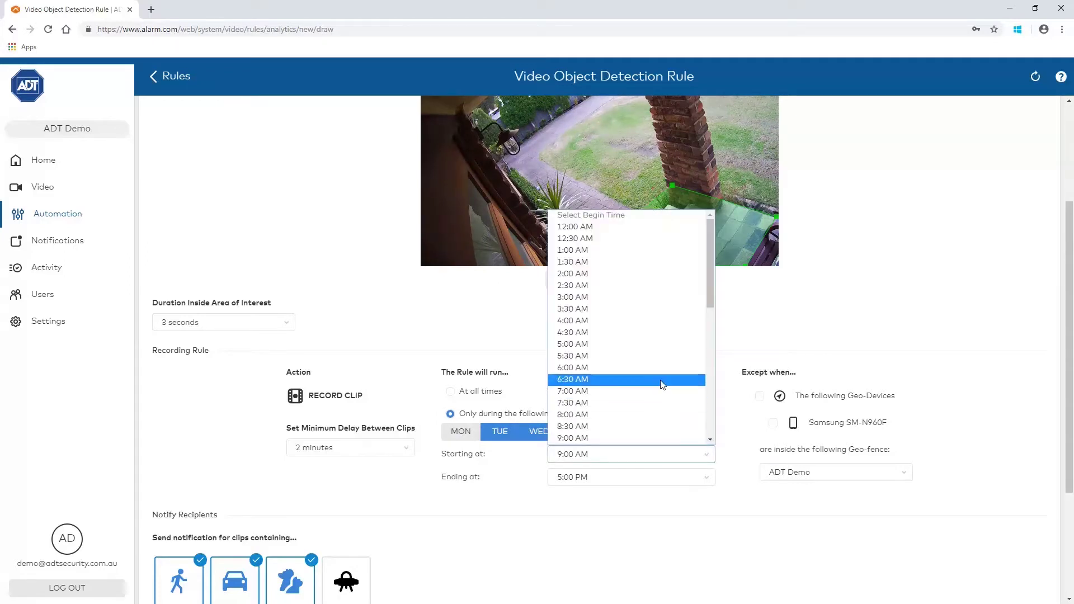
click(659, 370)
click(709, 476)
drag(710, 323, 709, 392)
click(643, 311)
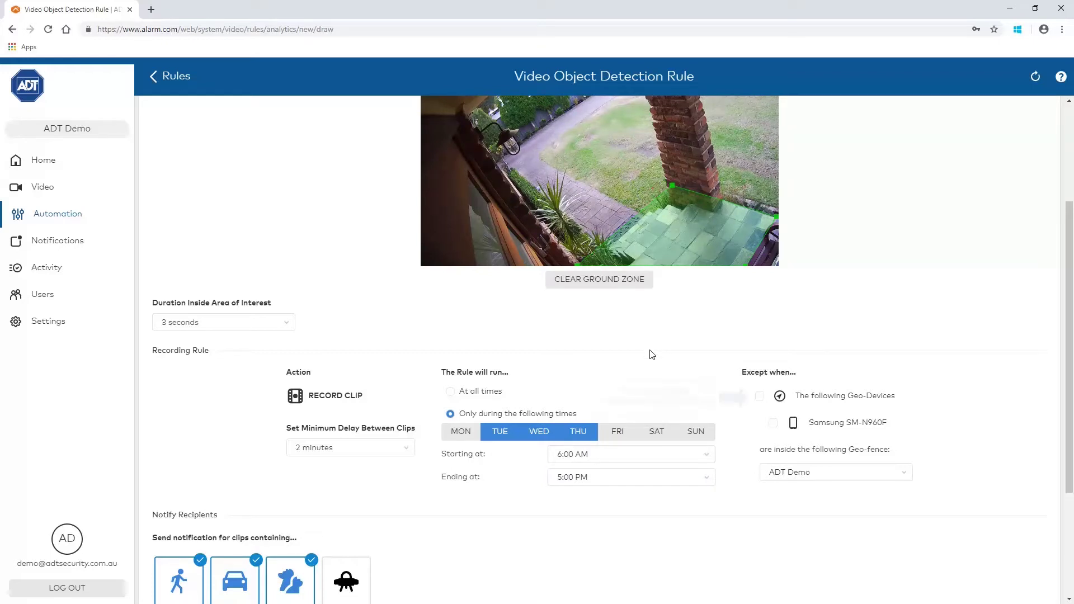
click(759, 396)
Step: Drop Vehicle clips, enable Samsung push and ADT Security email notifications, and save the rule
scroll(760, 401, down, 3)
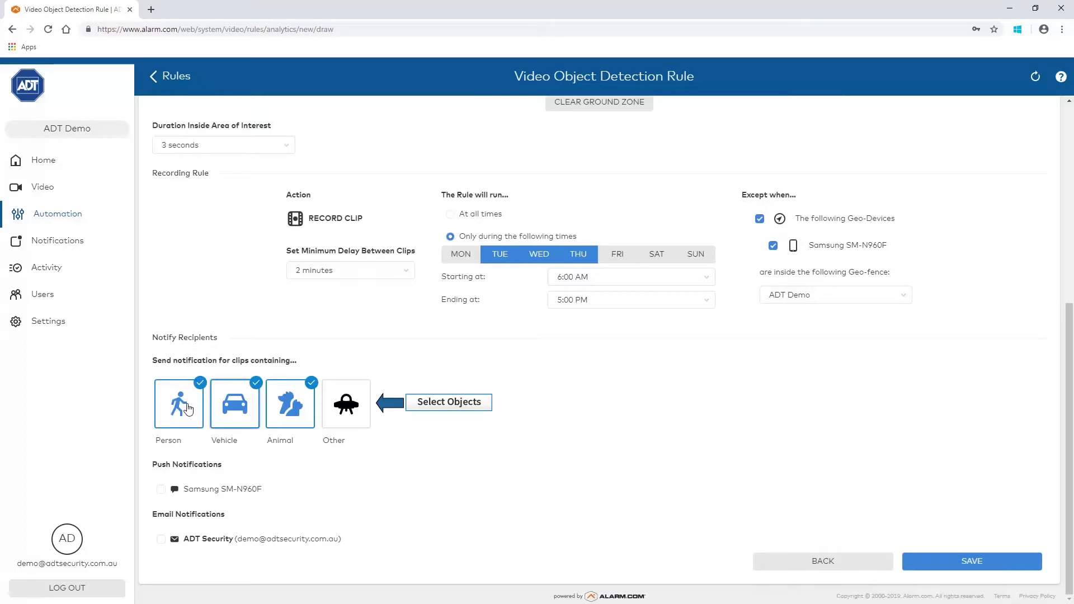
click(227, 409)
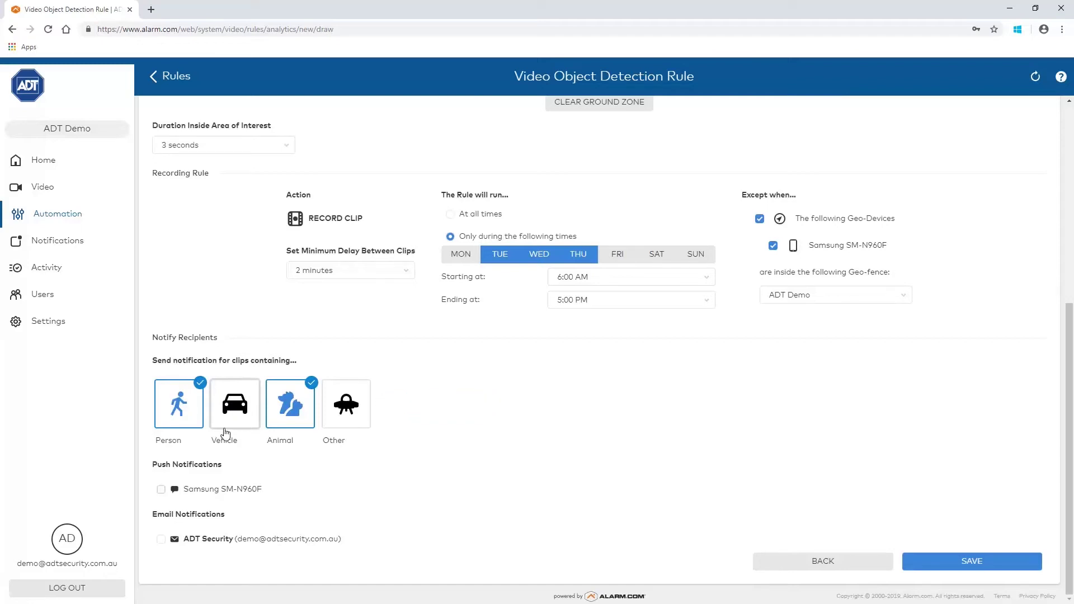
click(162, 490)
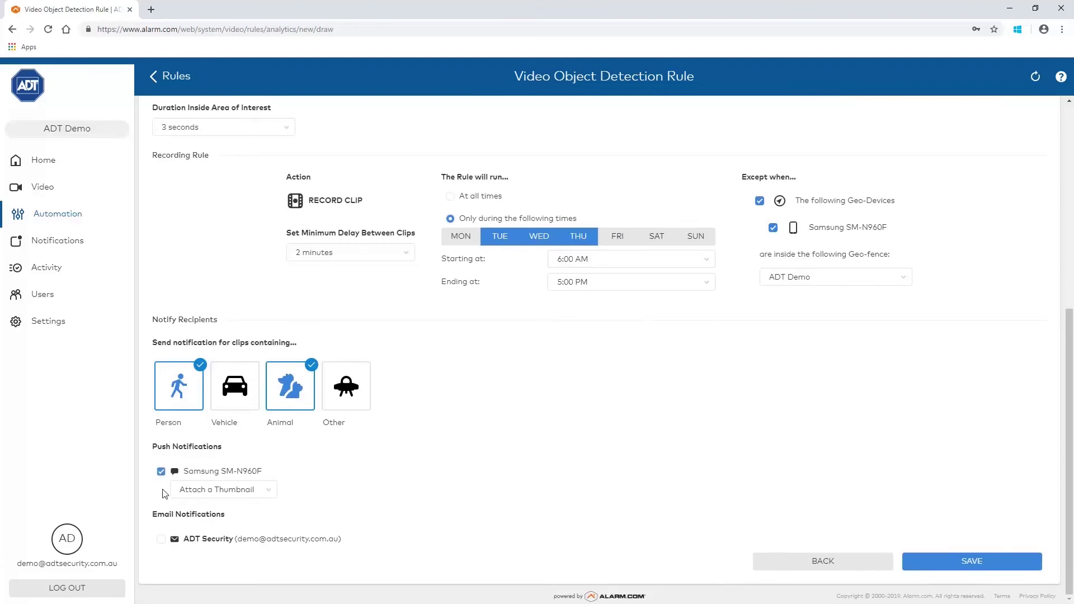
click(161, 538)
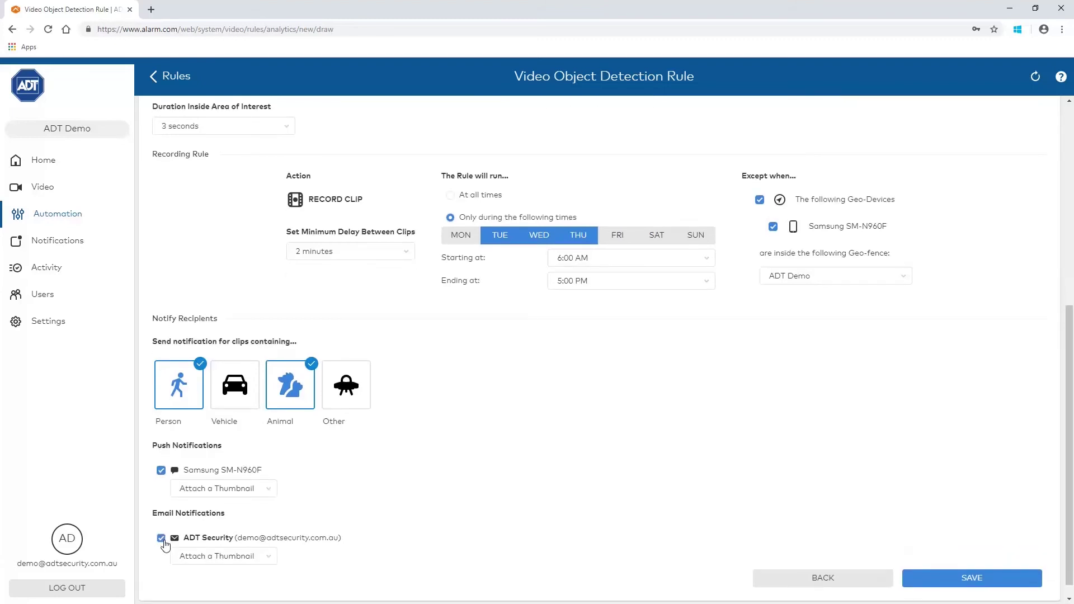
scroll(280, 540, down, 1)
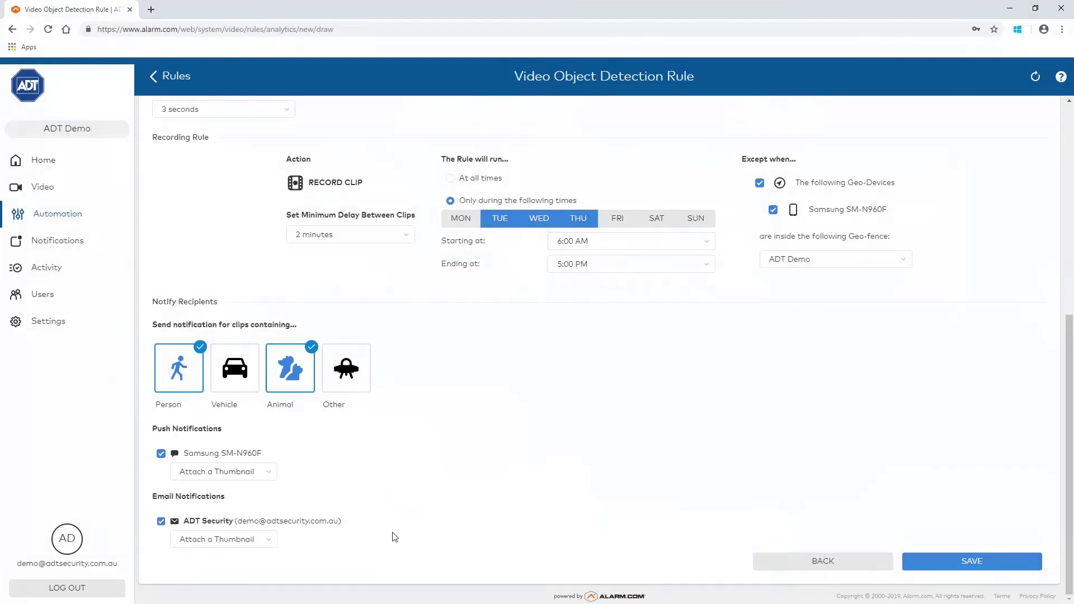
click(978, 567)
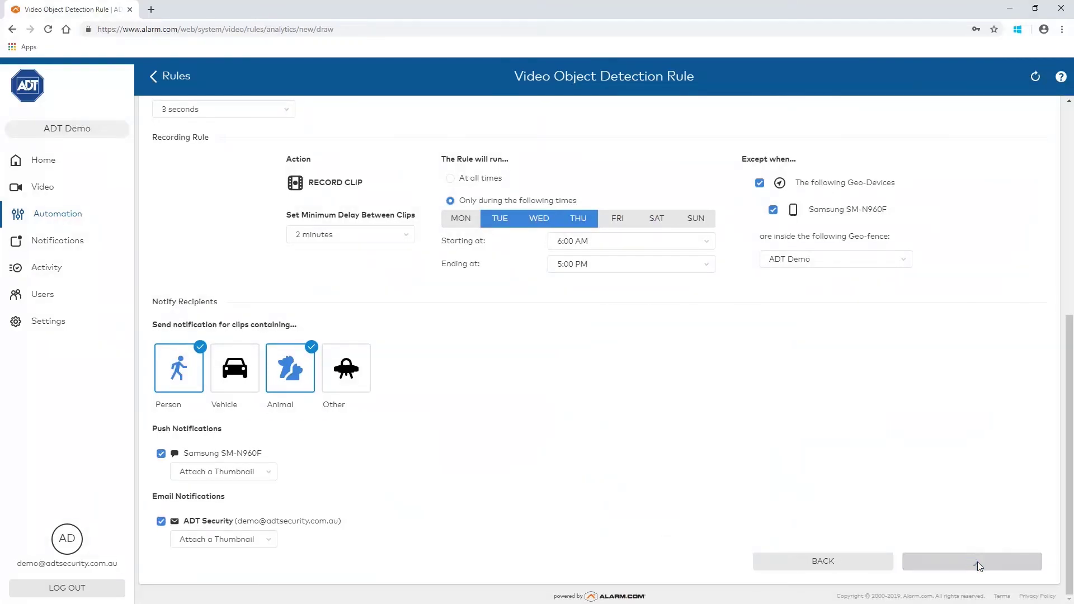